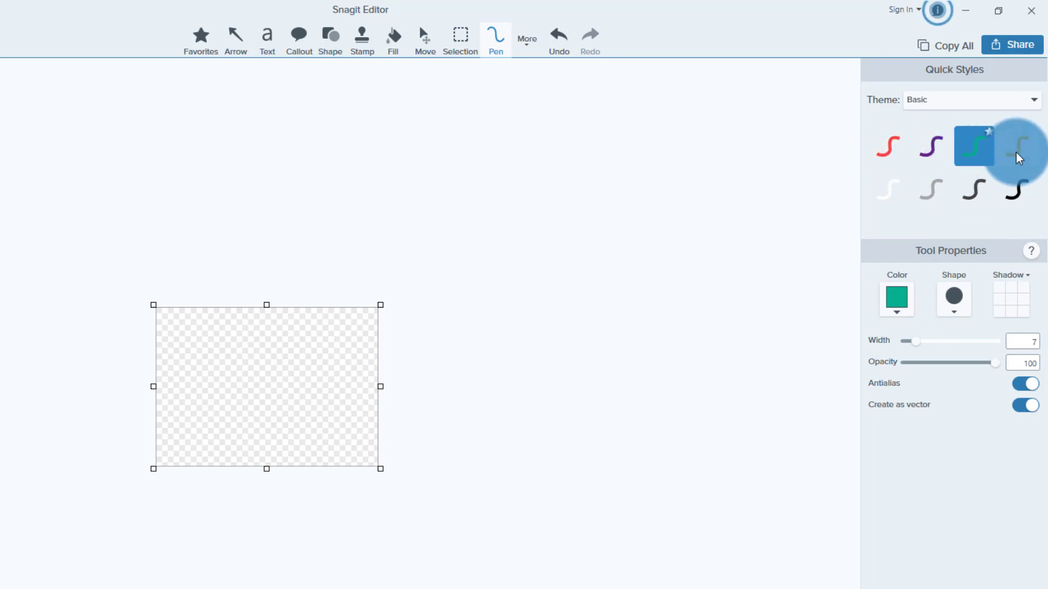
# - Draw a freehand scribble in the purple quick style on the canvas's upper-left area and delete it
pyautogui.click(928, 153)
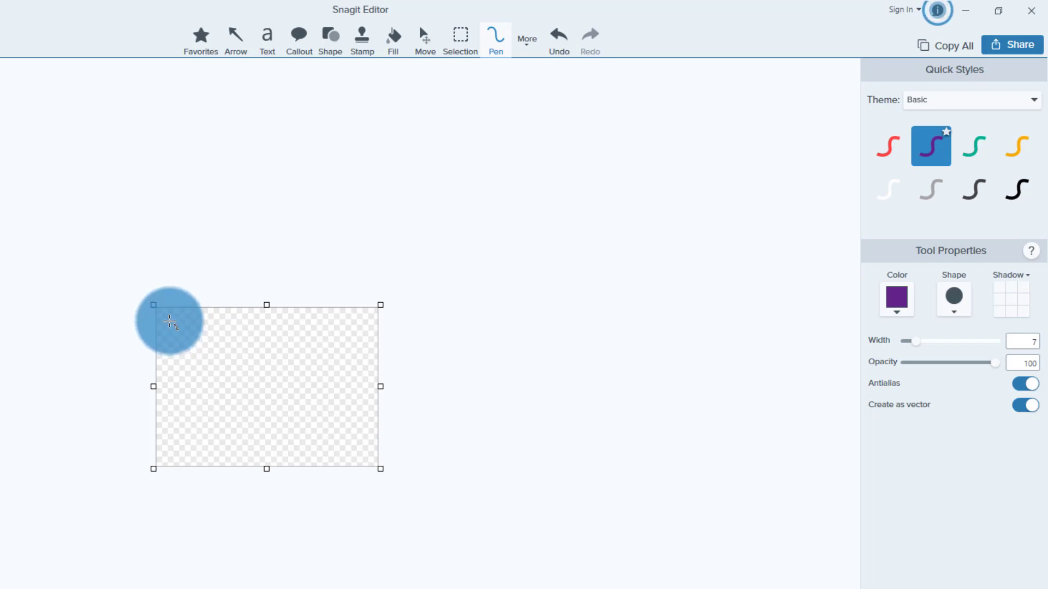
pyautogui.moveTo(167, 320)
pyautogui.mouseDown()
pyautogui.moveTo(197, 320)
pyautogui.moveTo(199, 338)
pyautogui.moveTo(177, 347)
pyautogui.moveTo(196, 395)
pyautogui.moveTo(168, 393)
pyautogui.moveTo(176, 376)
pyautogui.moveTo(228, 354)
pyautogui.moveTo(237, 327)
pyautogui.moveTo(216, 322)
pyautogui.moveTo(220, 388)
pyautogui.mouseUp()
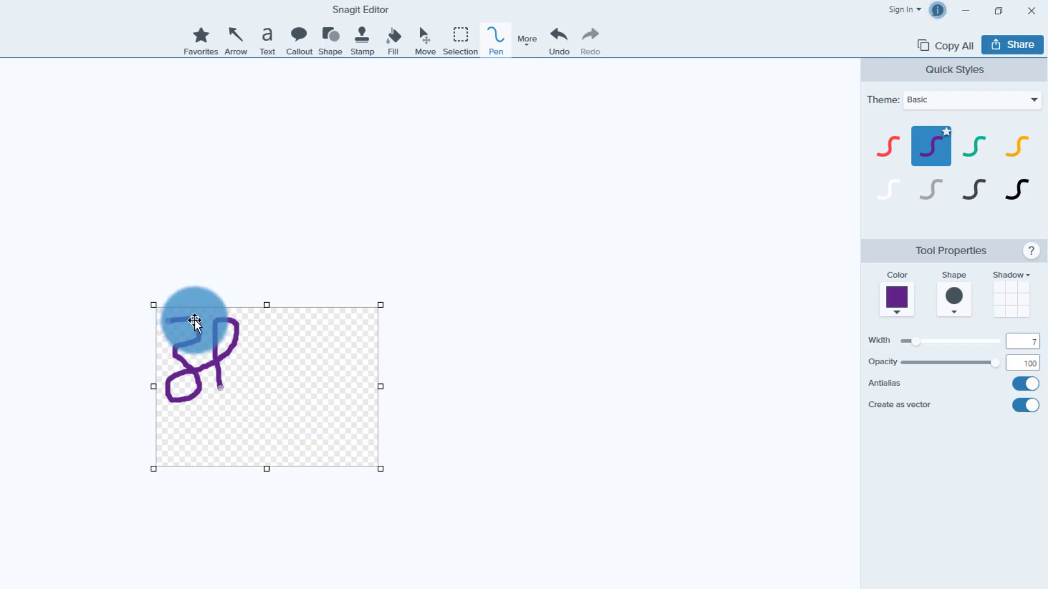
pyautogui.click(217, 369)
pyautogui.moveTo(218, 387)
pyautogui.mouseDown()
pyautogui.moveTo(256, 394)
pyautogui.moveTo(218, 386)
pyautogui.mouseUp()
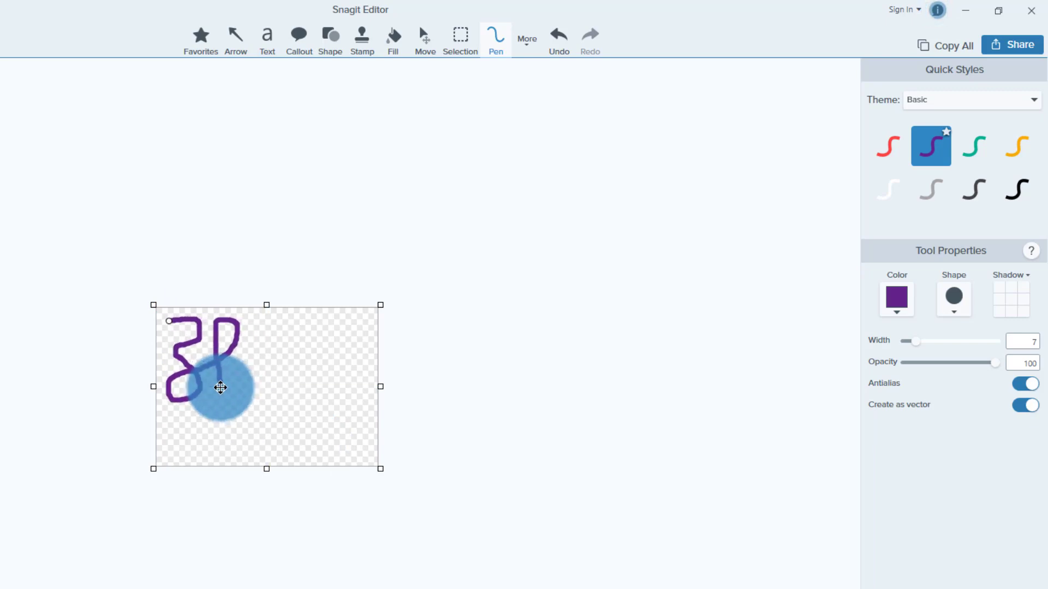
pyautogui.press('Delete')
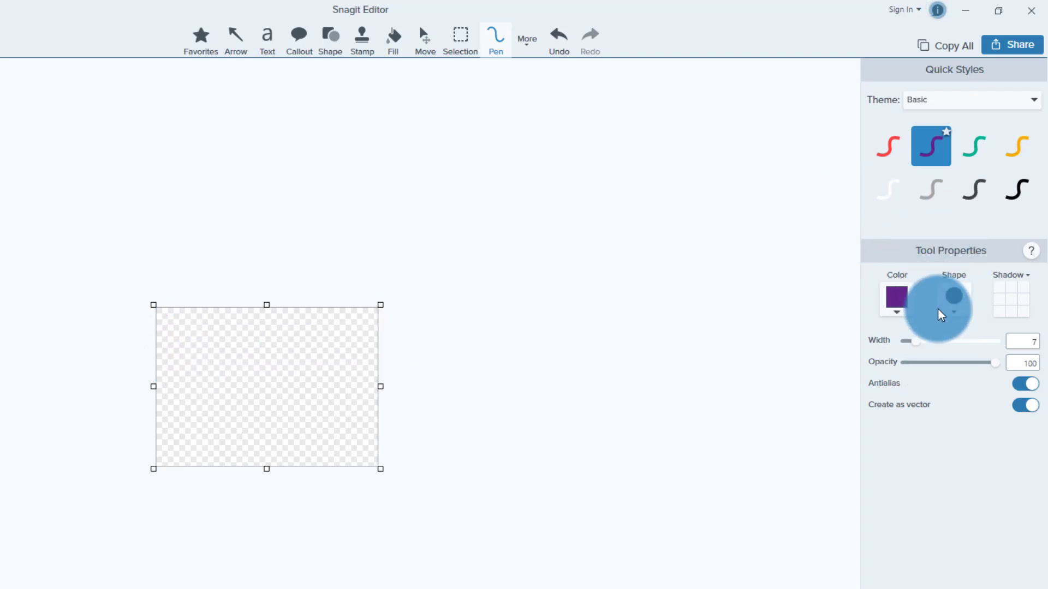
# - Set the pen color to green and its shape to square, and draw a horizontal stroke near the canvas's top edge
pyautogui.click(905, 310)
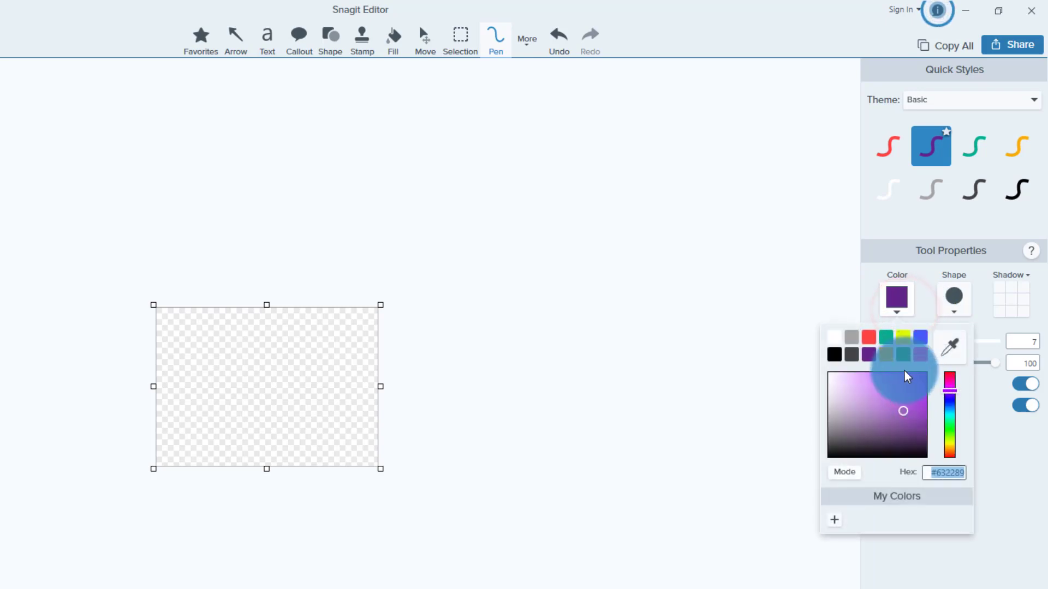
pyautogui.click(903, 355)
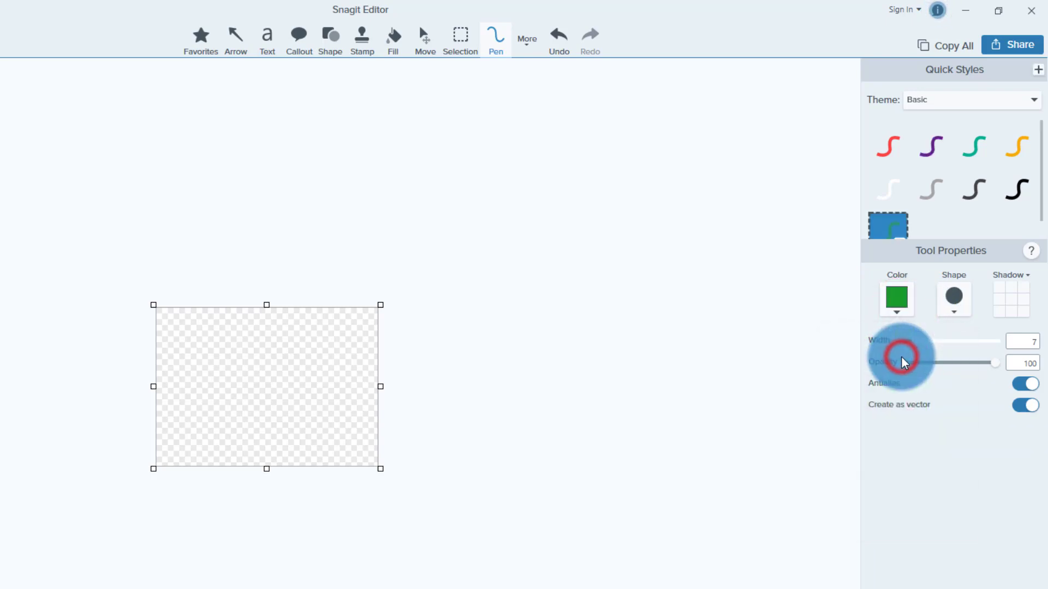
pyautogui.click(956, 310)
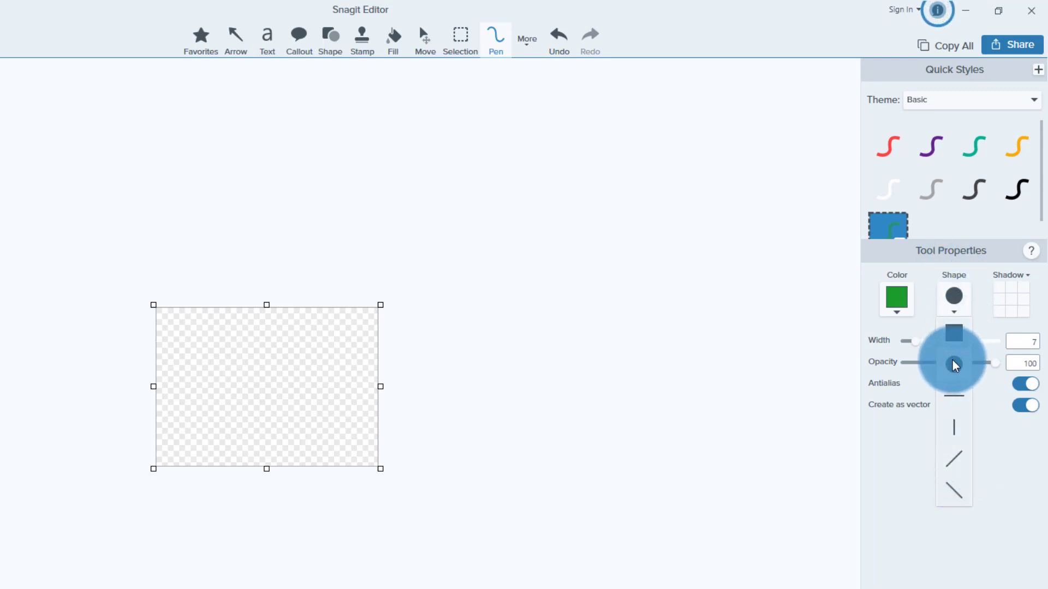
pyautogui.click(954, 332)
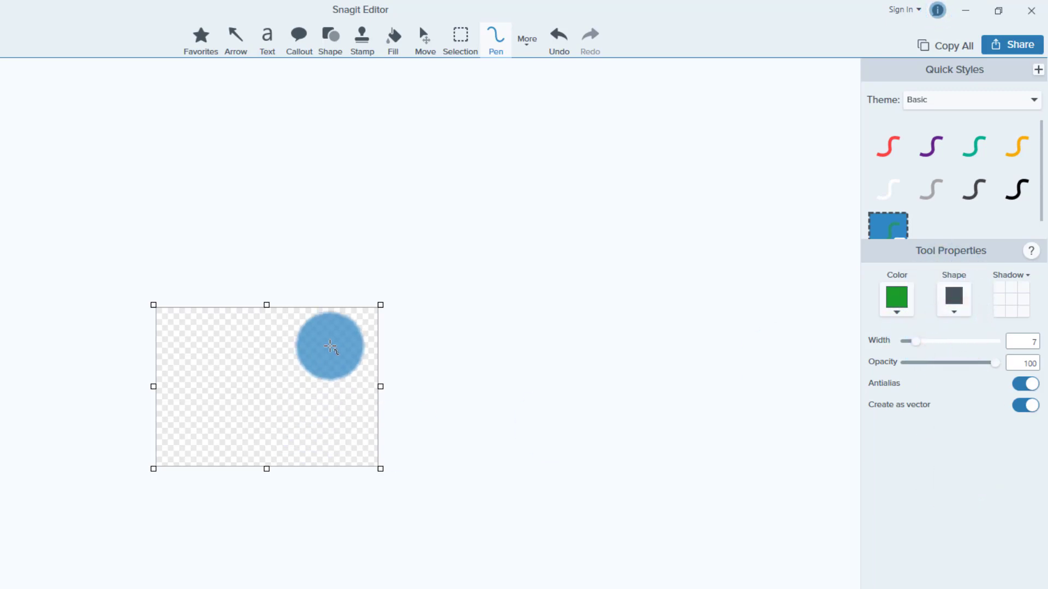
pyautogui.moveTo(334, 326); pyautogui.dragTo(211, 323)
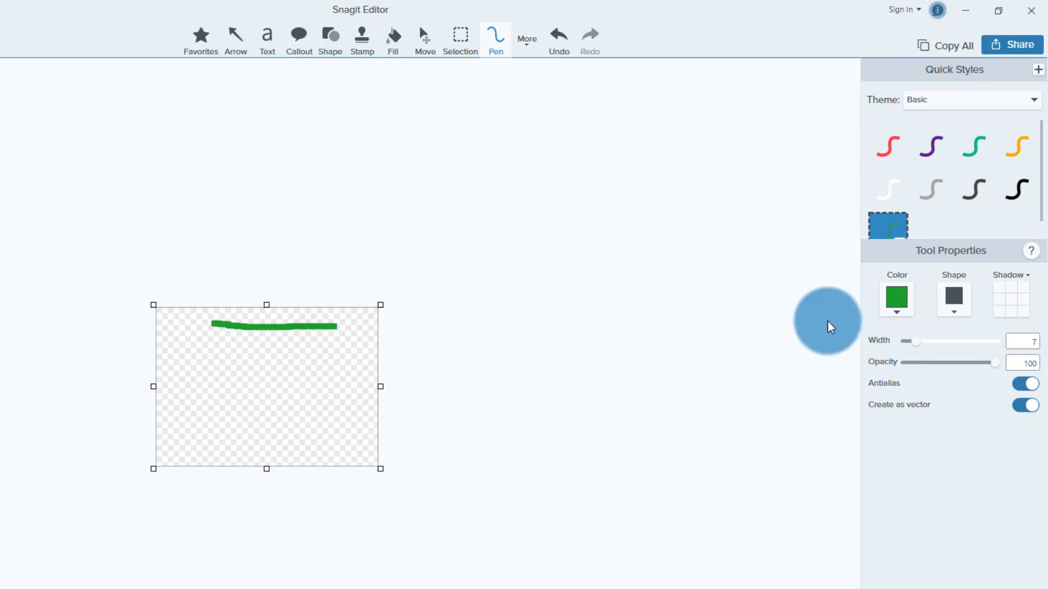
# - Draw a horizontal stroke with the horizontal-line pen shape and an upright stroke with the vertical-line pen shape
pyautogui.click(956, 309)
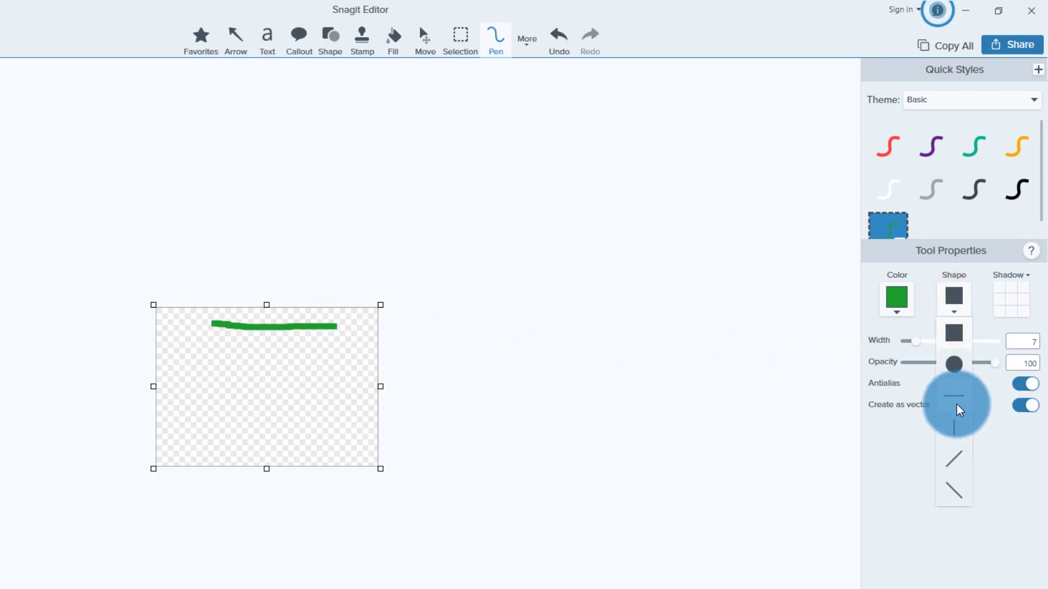
pyautogui.click(955, 404)
pyautogui.moveTo(335, 390); pyautogui.dragTo(206, 391)
pyautogui.click(952, 303)
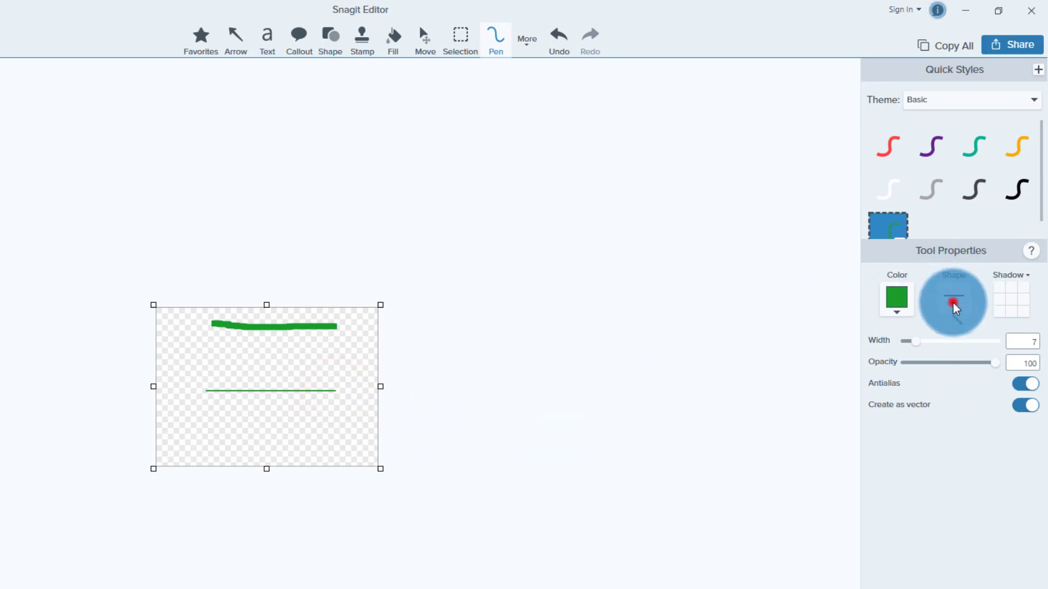
pyautogui.click(951, 418)
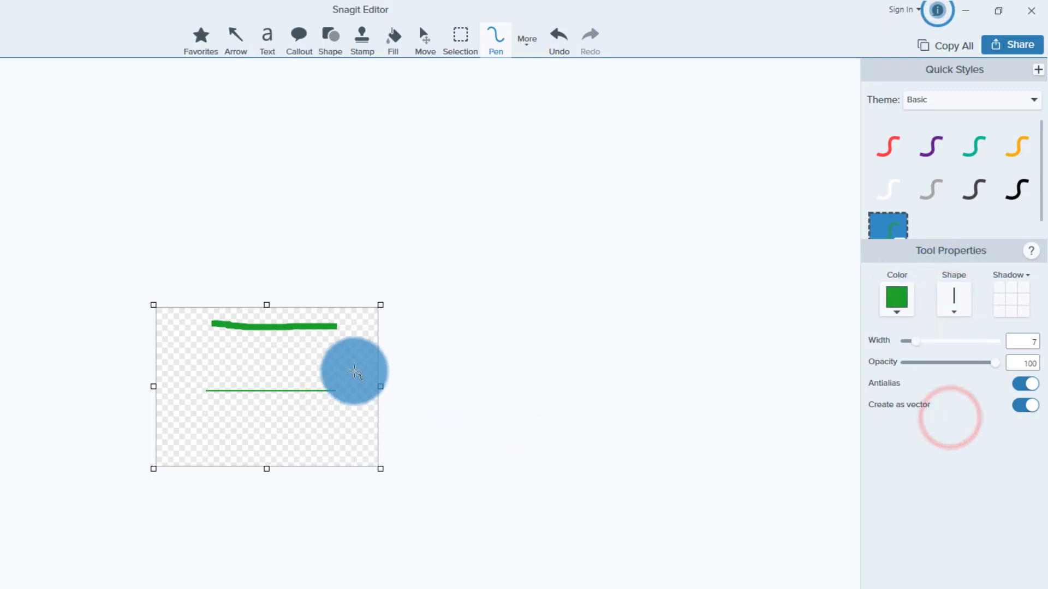
pyautogui.moveTo(353, 365); pyautogui.dragTo(345, 454)
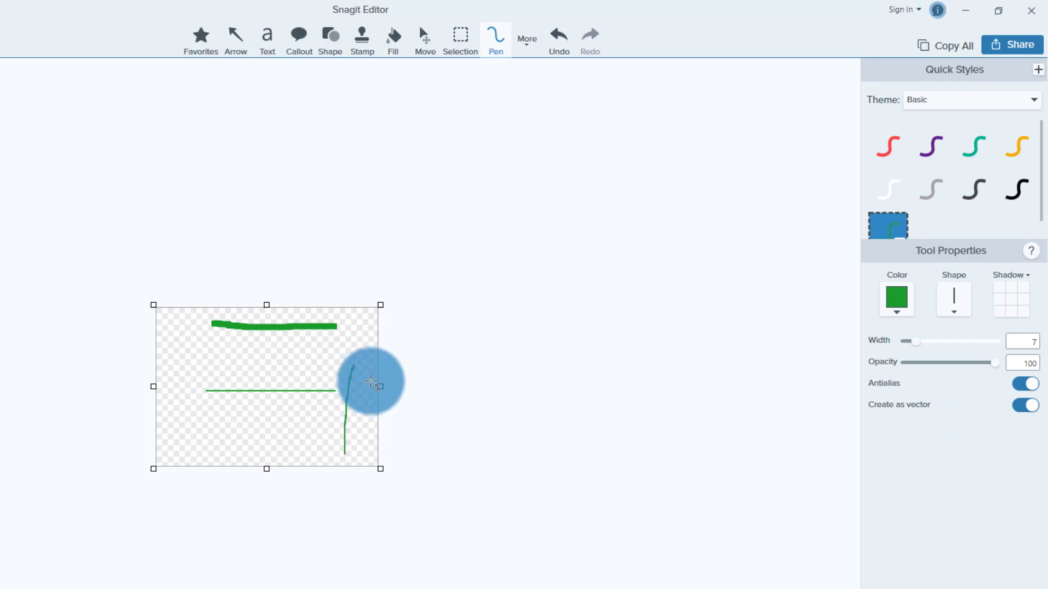
# - Draw crossing strokes with the two diagonal pen shapes in the canvas's lower part, plus a short upright stroke beside them
pyautogui.click(951, 300)
pyautogui.click(952, 456)
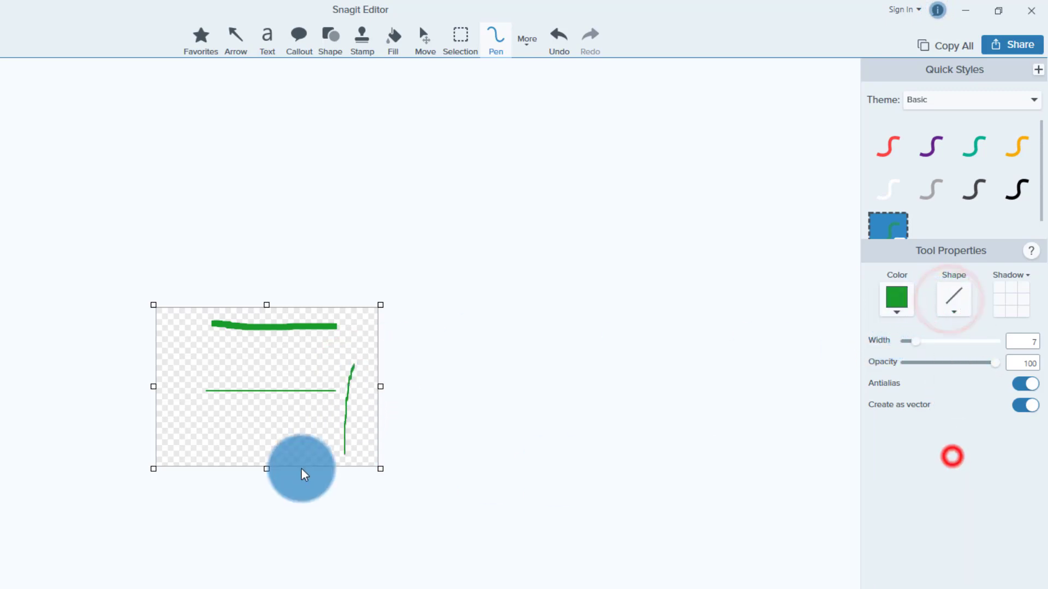
pyautogui.moveTo(319, 406); pyautogui.dragTo(209, 448)
pyautogui.click(824, 341)
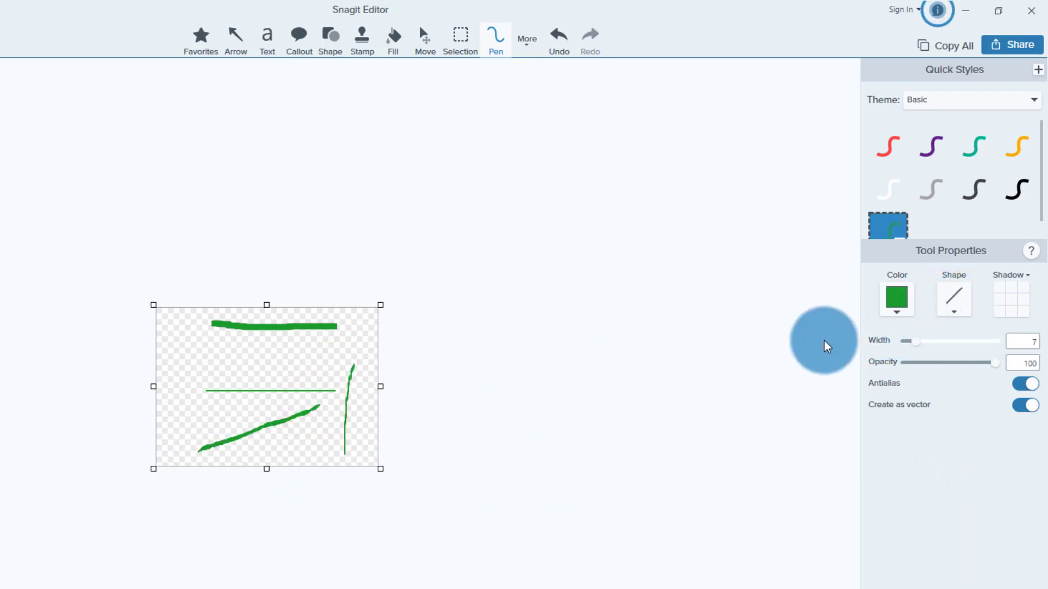
pyautogui.click(940, 303)
pyautogui.click(948, 489)
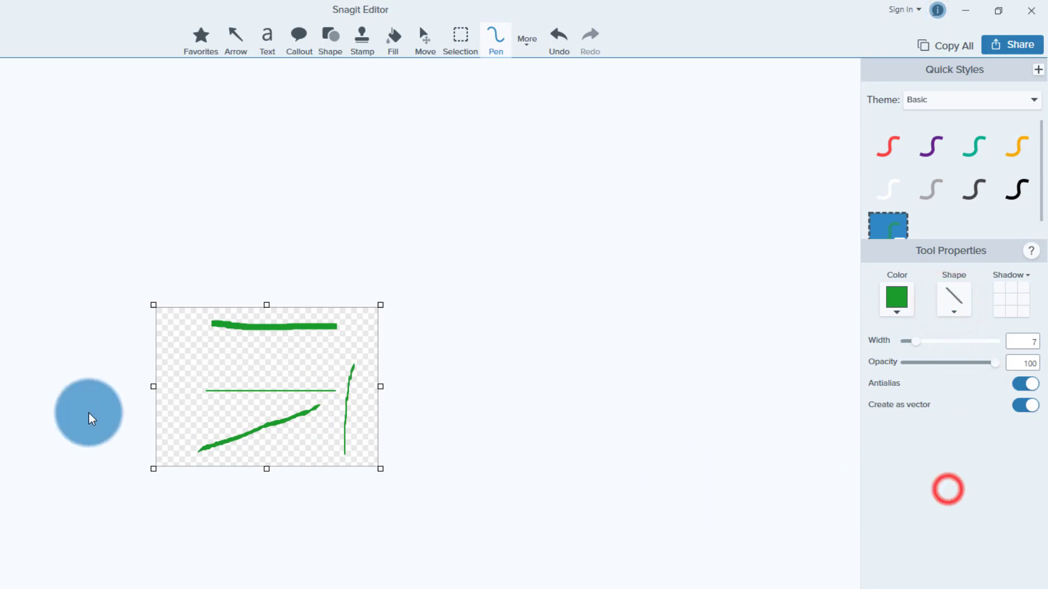
pyautogui.moveTo(210, 405); pyautogui.dragTo(304, 457)
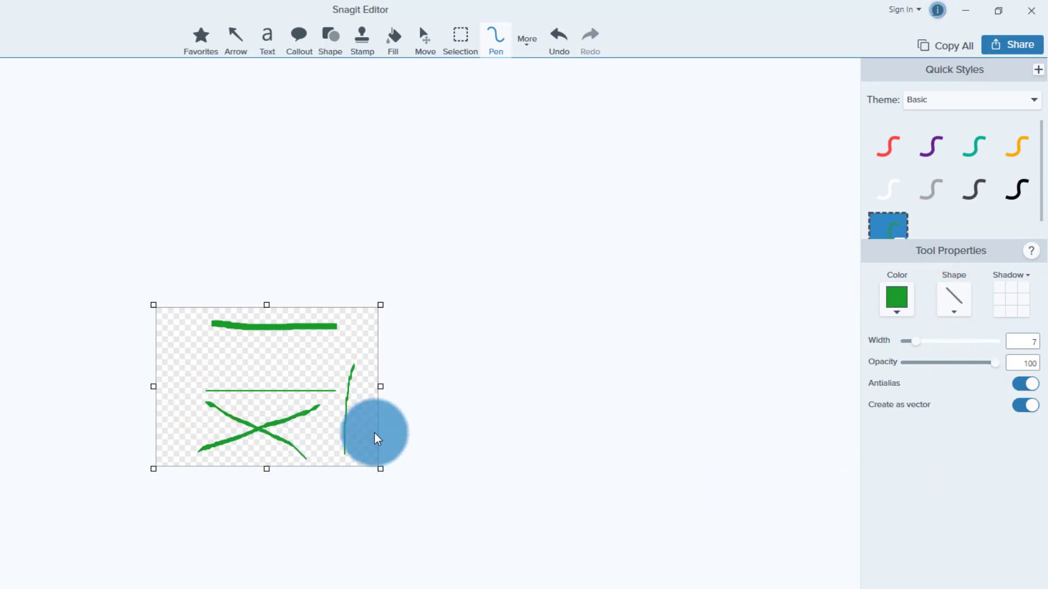
pyautogui.moveTo(329, 407); pyautogui.dragTo(331, 447)
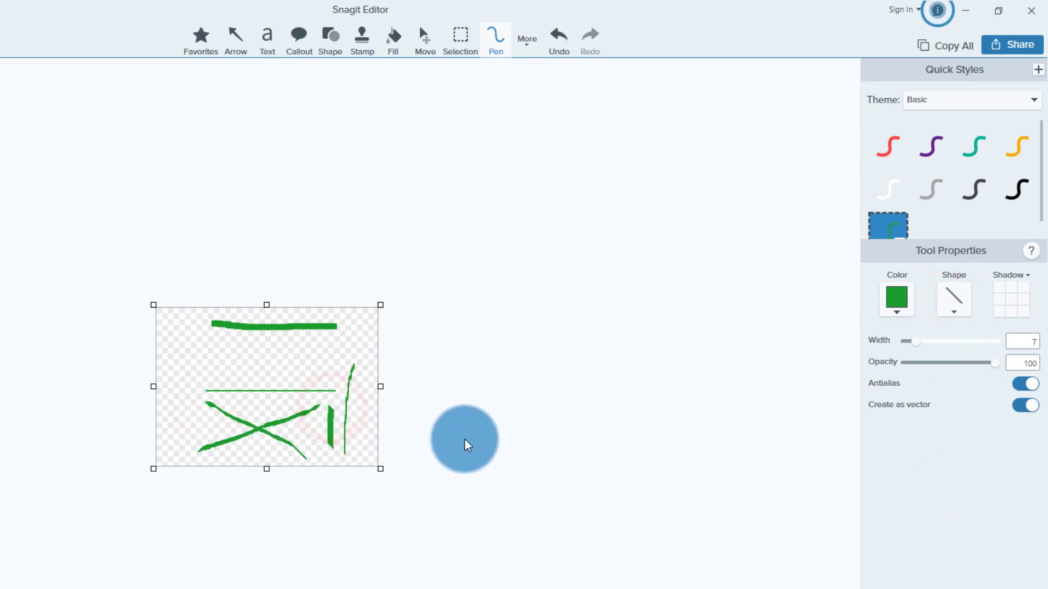
# - Set the pen shape back to round, apply a lower-left shadow, and draw a short slanted stroke below the top stroke
pyautogui.click(947, 307)
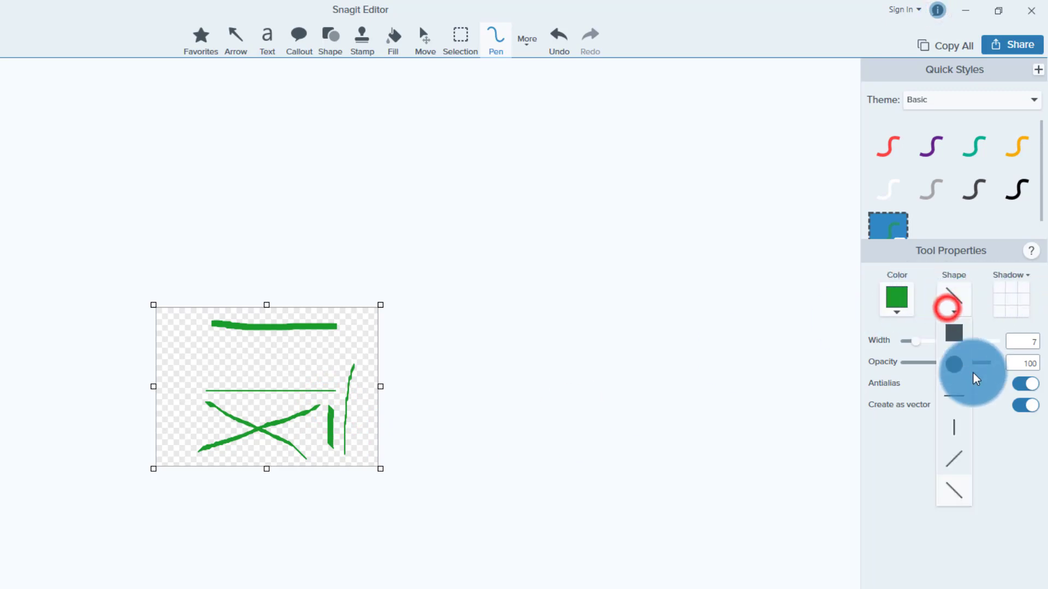
pyautogui.click(960, 365)
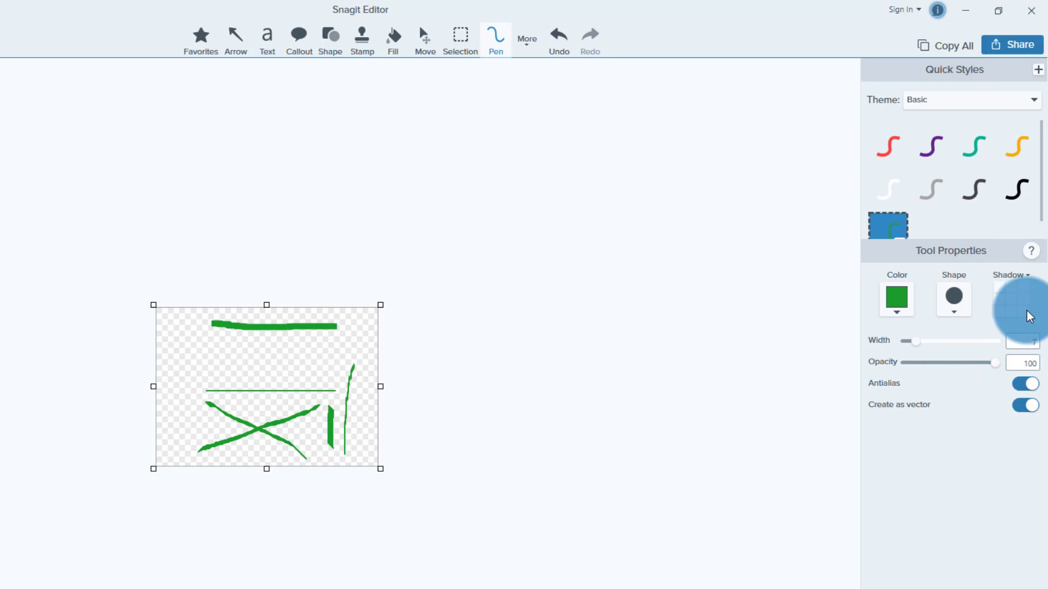
pyautogui.click(1020, 274)
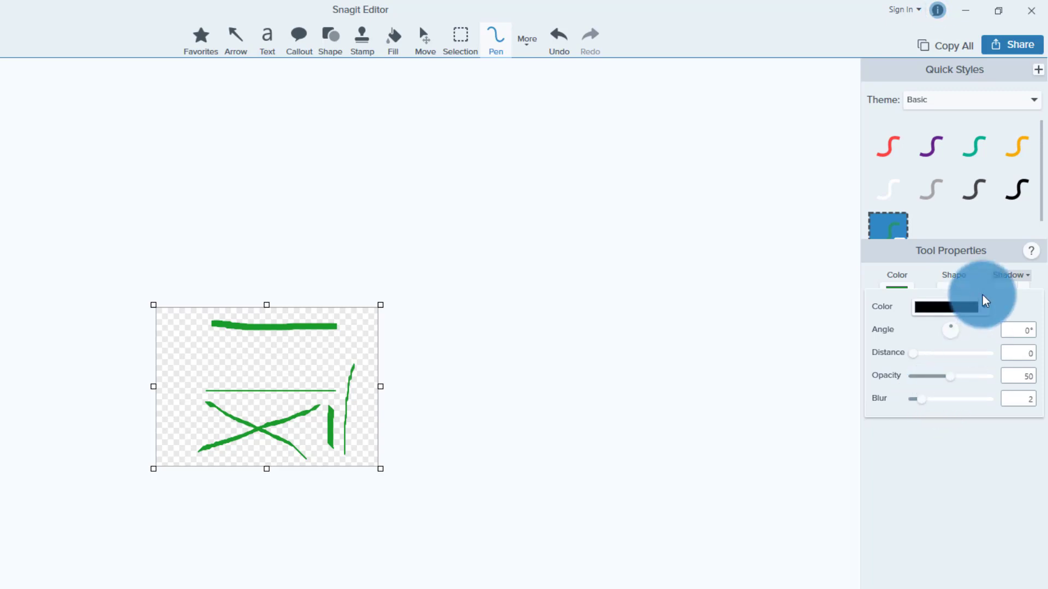
pyautogui.click(1023, 274)
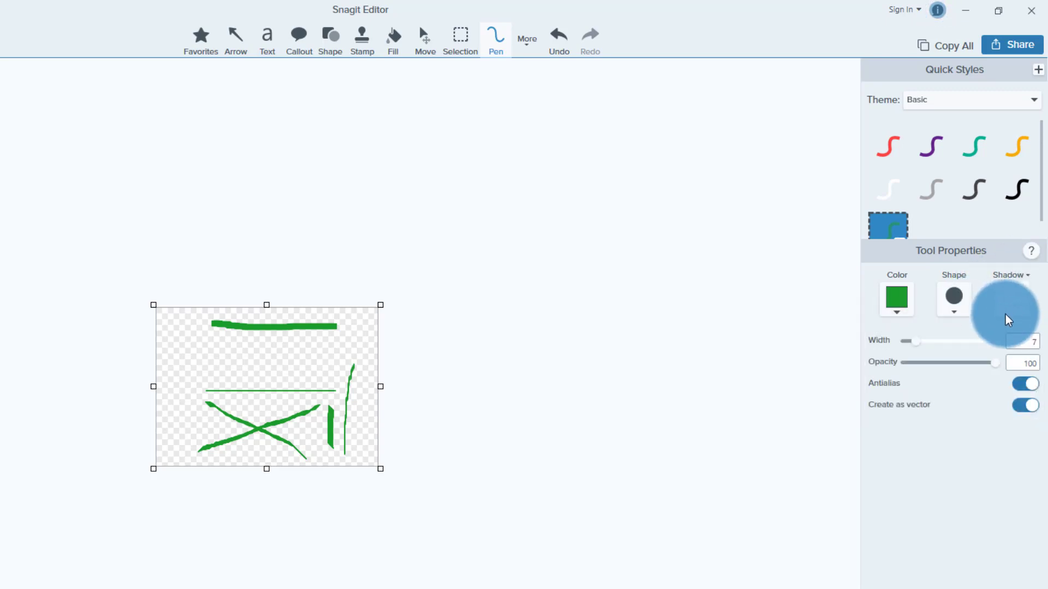
pyautogui.click(1000, 310)
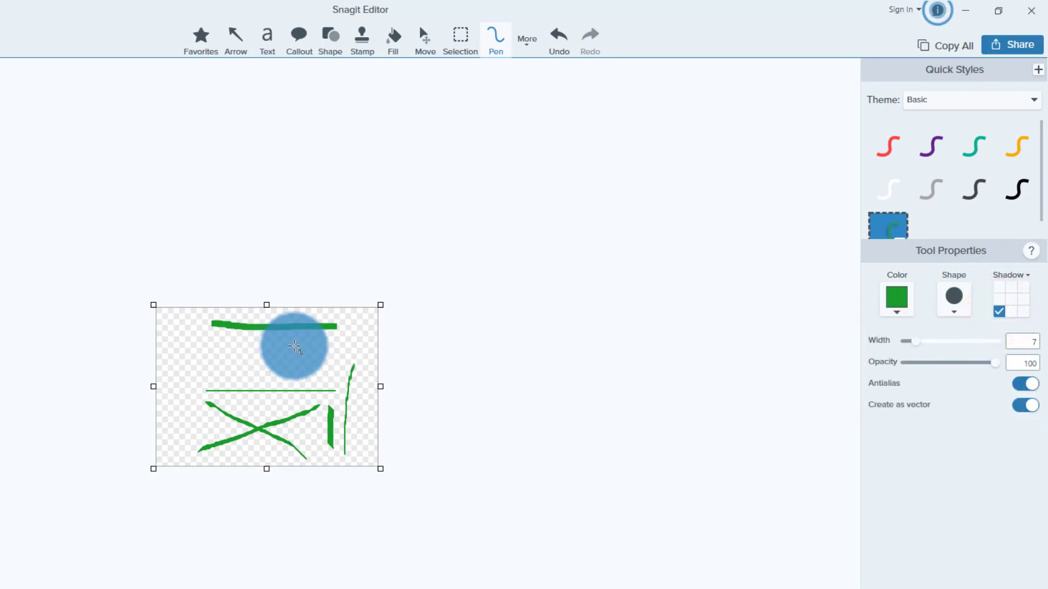
pyautogui.moveTo(295, 345); pyautogui.dragTo(210, 374)
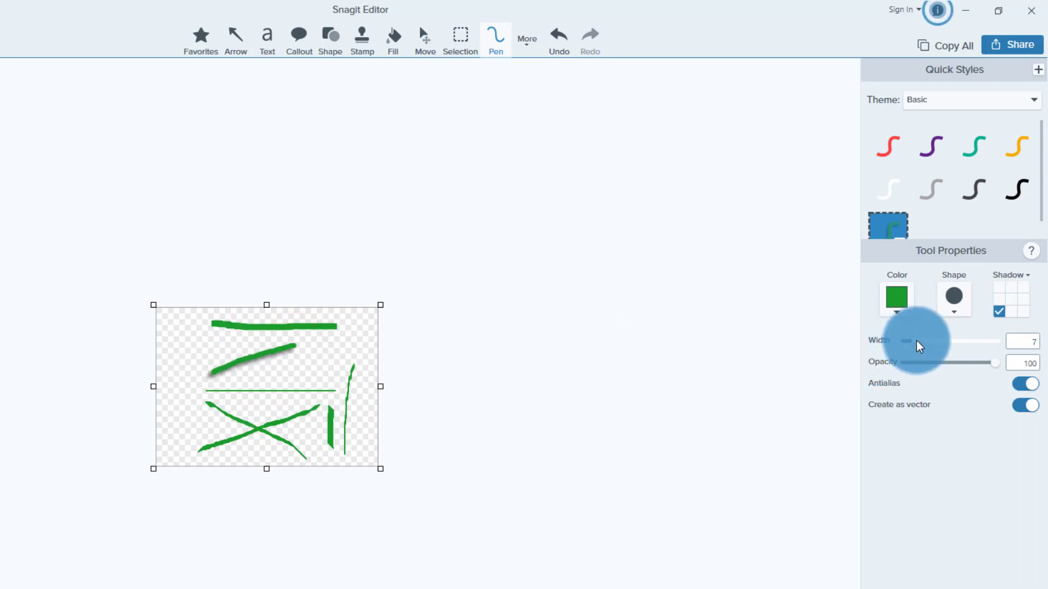
# - Draw a looping stroke at pen width 21, and two translucent strokes at 53 opacity
pyautogui.moveTo(917, 339); pyautogui.dragTo(939, 342)
pyautogui.moveTo(358, 342)
pyautogui.mouseDown()
pyautogui.moveTo(286, 372)
pyautogui.moveTo(293, 407)
pyautogui.moveTo(331, 386)
pyautogui.moveTo(322, 364)
pyautogui.mouseUp()
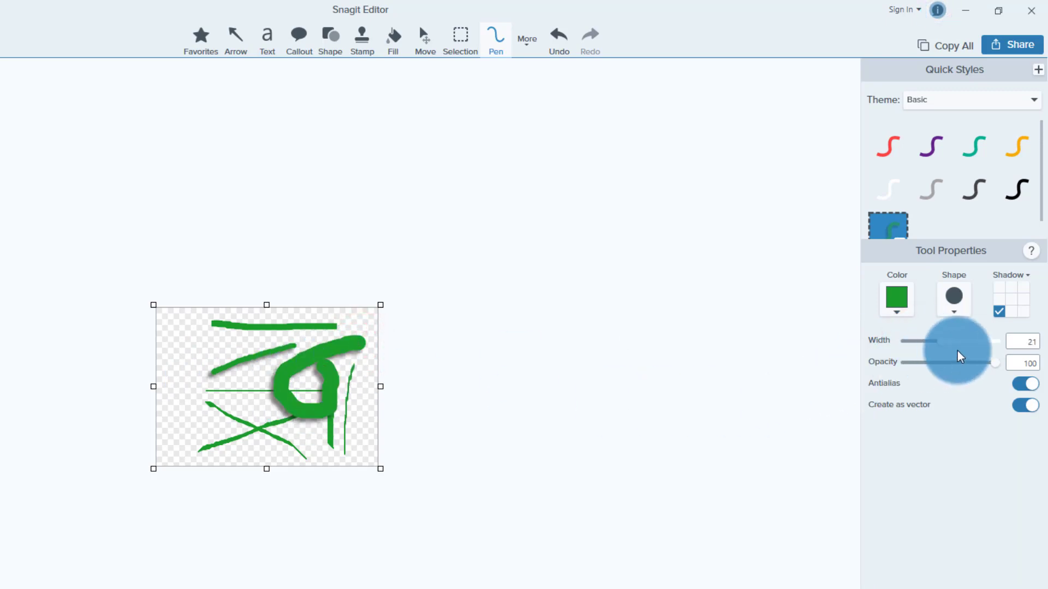
pyautogui.moveTo(996, 368); pyautogui.dragTo(952, 366)
pyautogui.moveTo(184, 345); pyautogui.dragTo(188, 440)
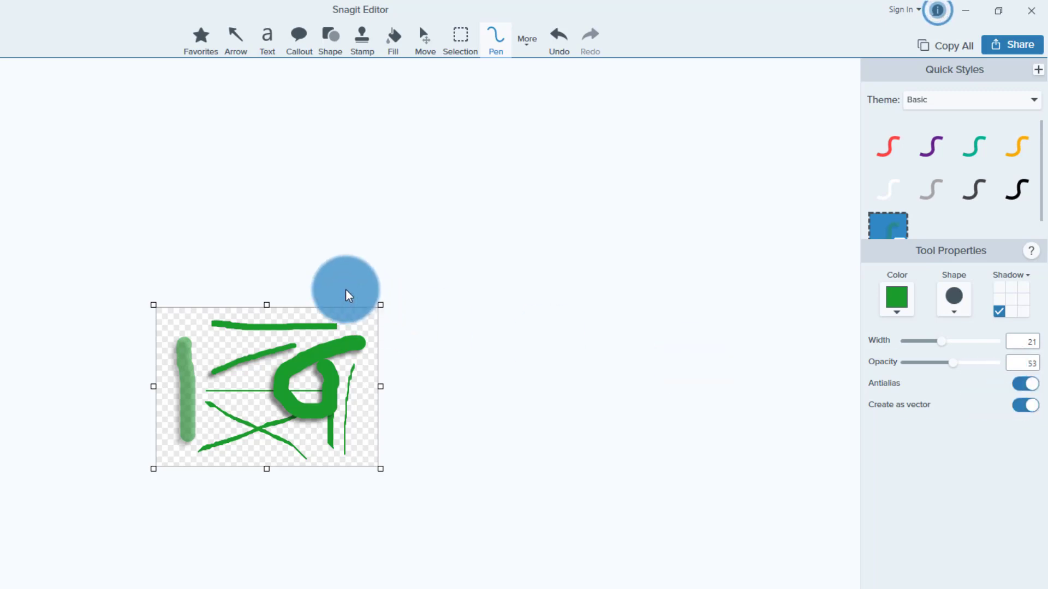
pyautogui.moveTo(354, 330)
pyautogui.mouseDown()
pyautogui.moveTo(316, 320)
pyautogui.moveTo(281, 344)
pyautogui.mouseUp()
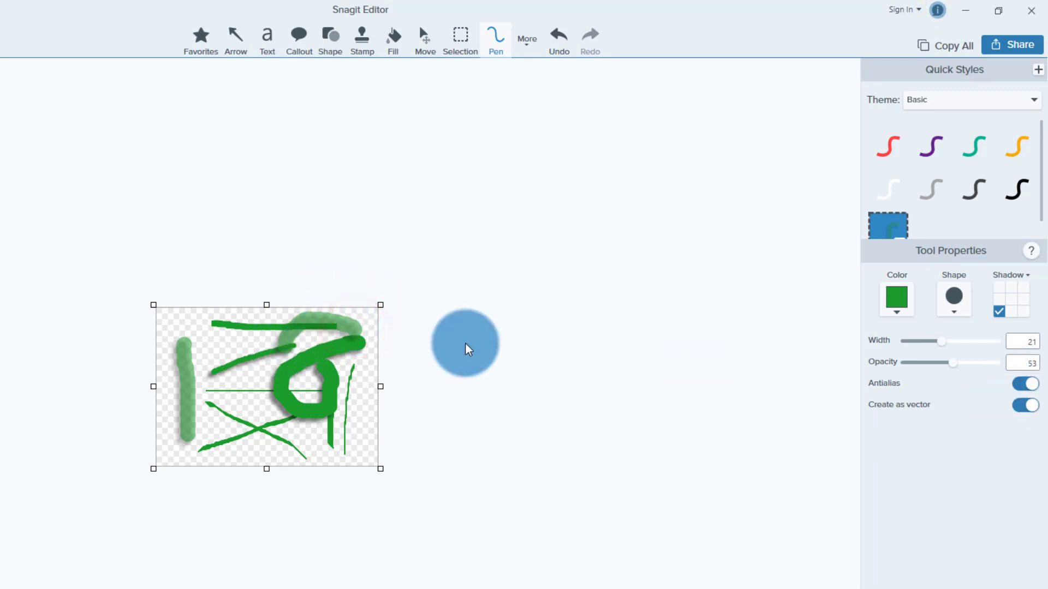
# - Turn off antialiasing, set the opacity to 100, and draw a thick curved stroke in the canvas's upper-left area
pyautogui.click(1023, 384)
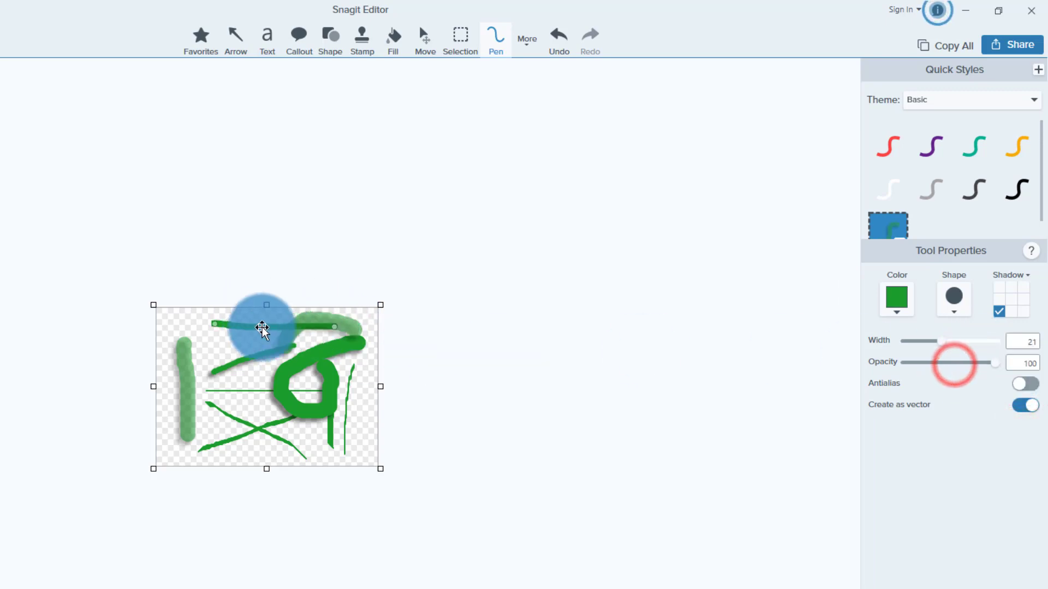
pyautogui.moveTo(257, 338)
pyautogui.mouseDown()
pyautogui.moveTo(247, 314)
pyautogui.moveTo(234, 314)
pyautogui.moveTo(210, 333)
pyautogui.moveTo(221, 359)
pyautogui.moveTo(242, 352)
pyautogui.mouseUp()
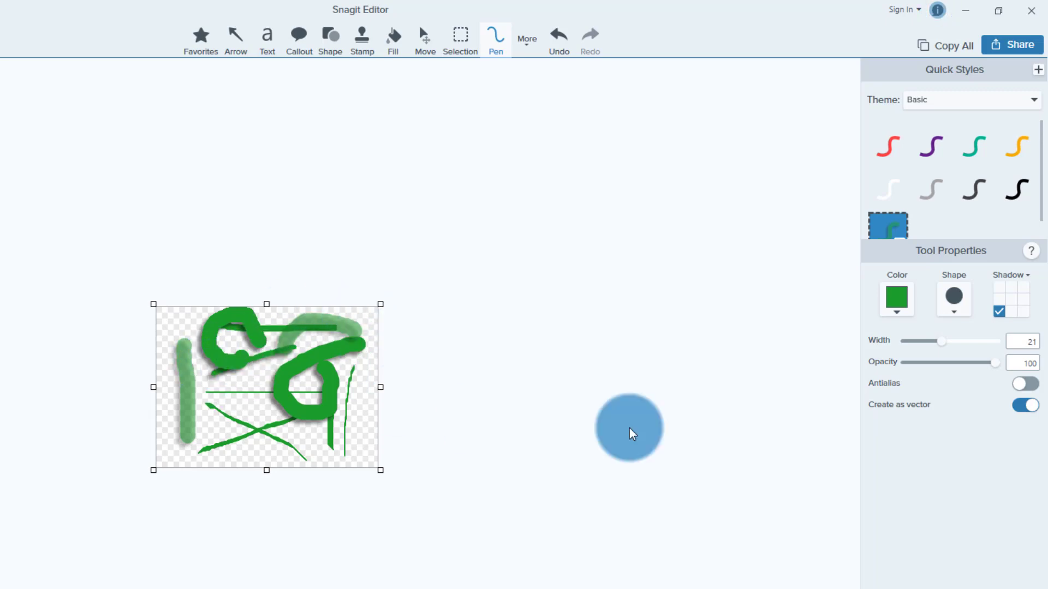
# - Toggle Create as vector off and back on, and draw a thick diagonal stroke across the canvas
pyautogui.click(1023, 384)
pyautogui.click(1025, 405)
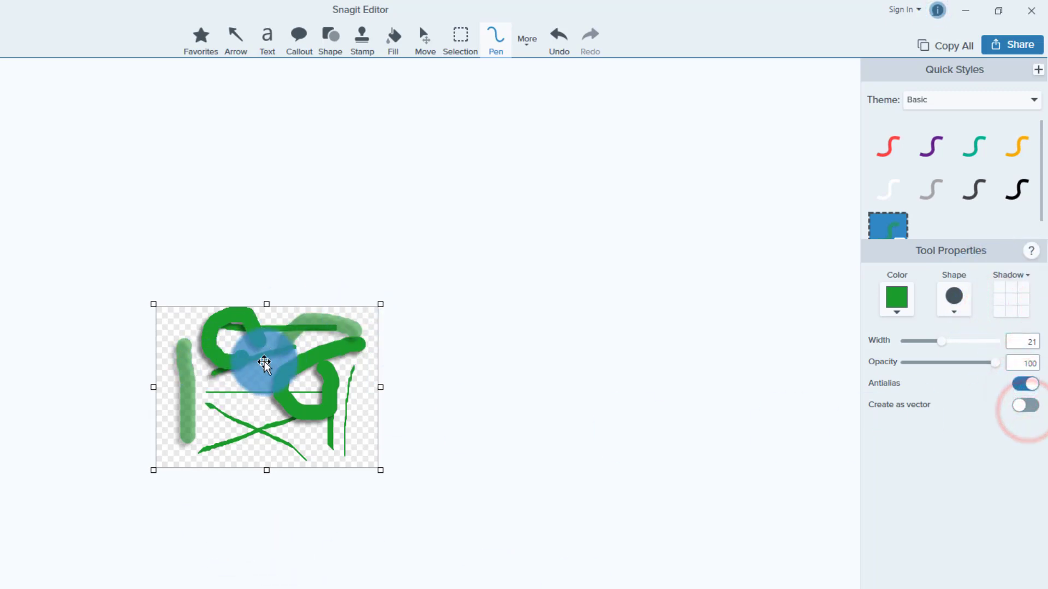
pyautogui.click(1024, 405)
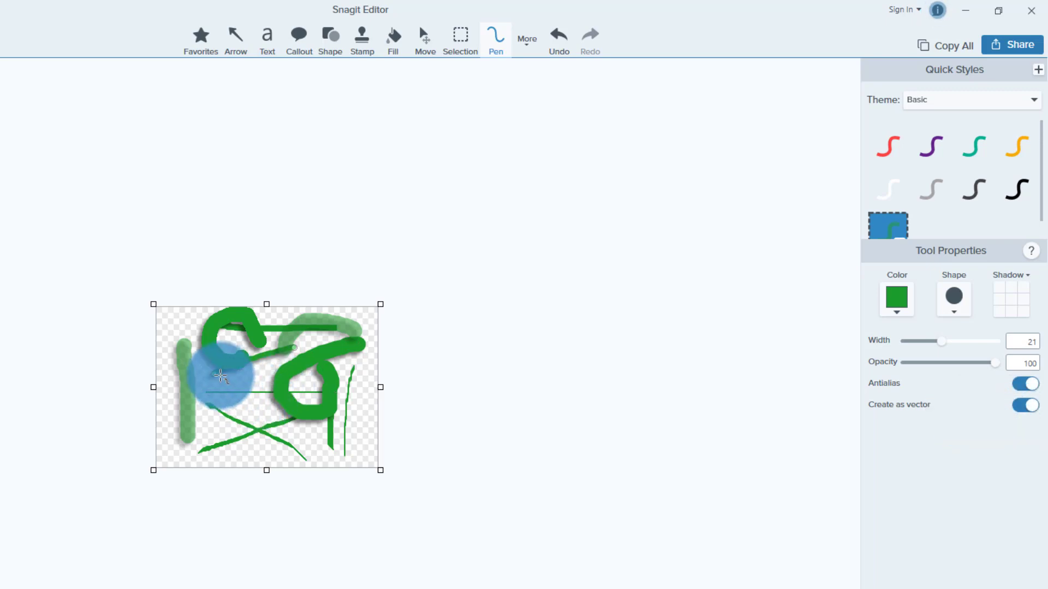
pyautogui.moveTo(218, 375)
pyautogui.mouseDown()
pyautogui.moveTo(250, 413)
pyautogui.moveTo(243, 394)
pyautogui.moveTo(181, 351)
pyautogui.moveTo(293, 384)
pyautogui.moveTo(367, 454)
pyautogui.mouseUp()
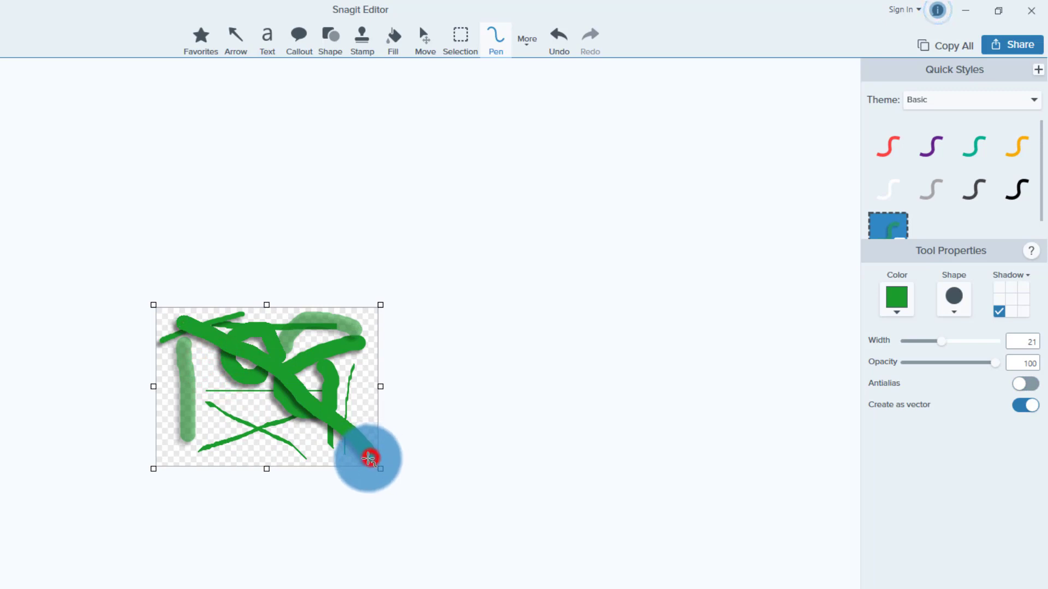
# - Draw a thick freehand stroke with Create as vector off, and save the current pen settings as a quick style
pyautogui.click(1025, 405)
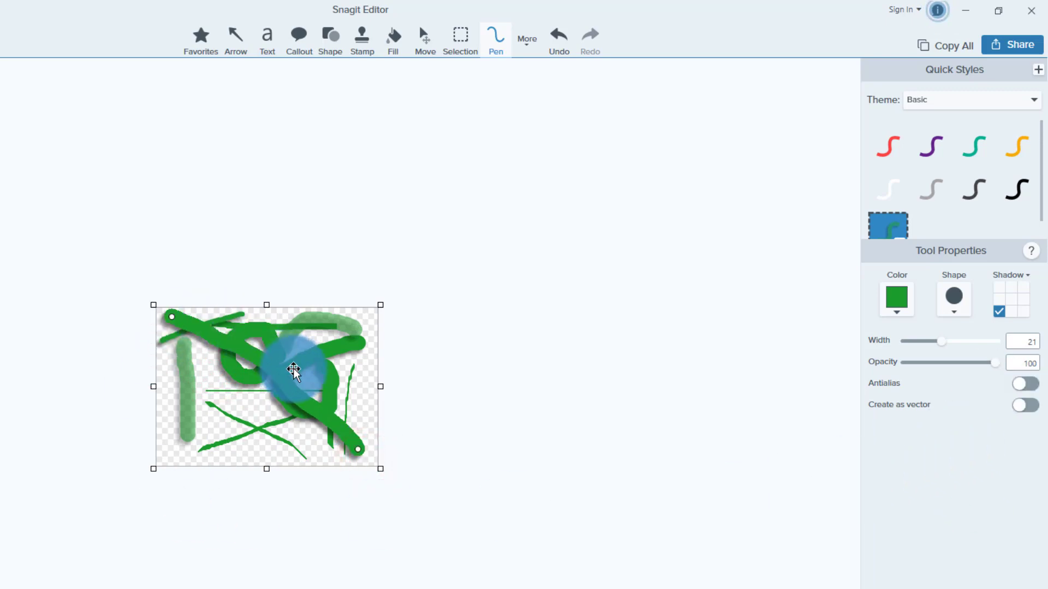
pyautogui.moveTo(367, 367)
pyautogui.mouseDown()
pyautogui.moveTo(325, 379)
pyautogui.moveTo(225, 438)
pyautogui.moveTo(183, 434)
pyautogui.moveTo(225, 431)
pyautogui.moveTo(229, 451)
pyautogui.moveTo(175, 455)
pyautogui.moveTo(231, 424)
pyautogui.moveTo(267, 426)
pyautogui.mouseUp()
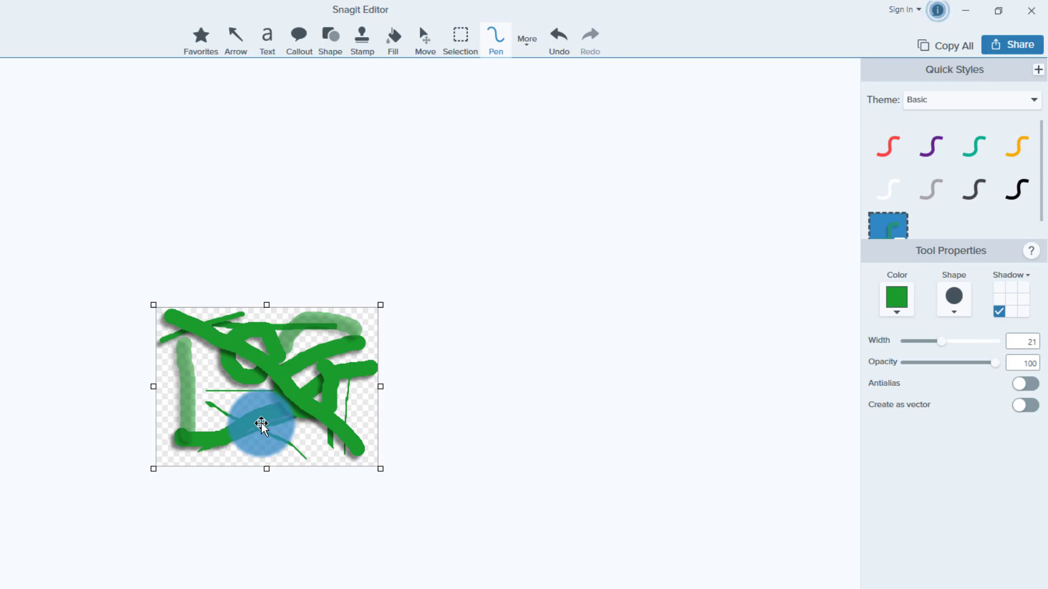
pyautogui.moveTo(1039, 146); pyautogui.dragTo(1040, 163)
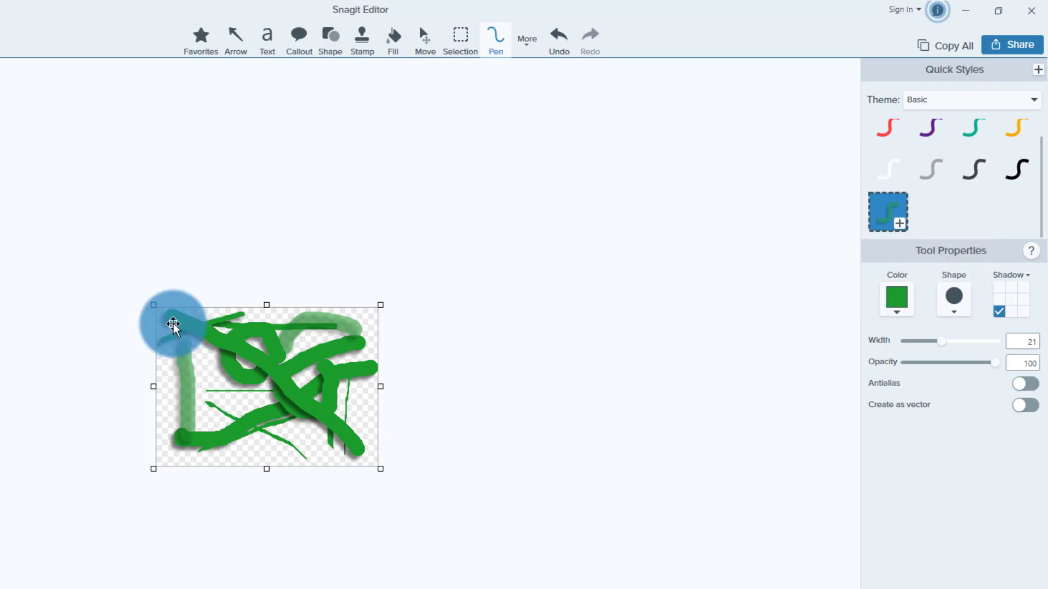
pyautogui.click(900, 223)
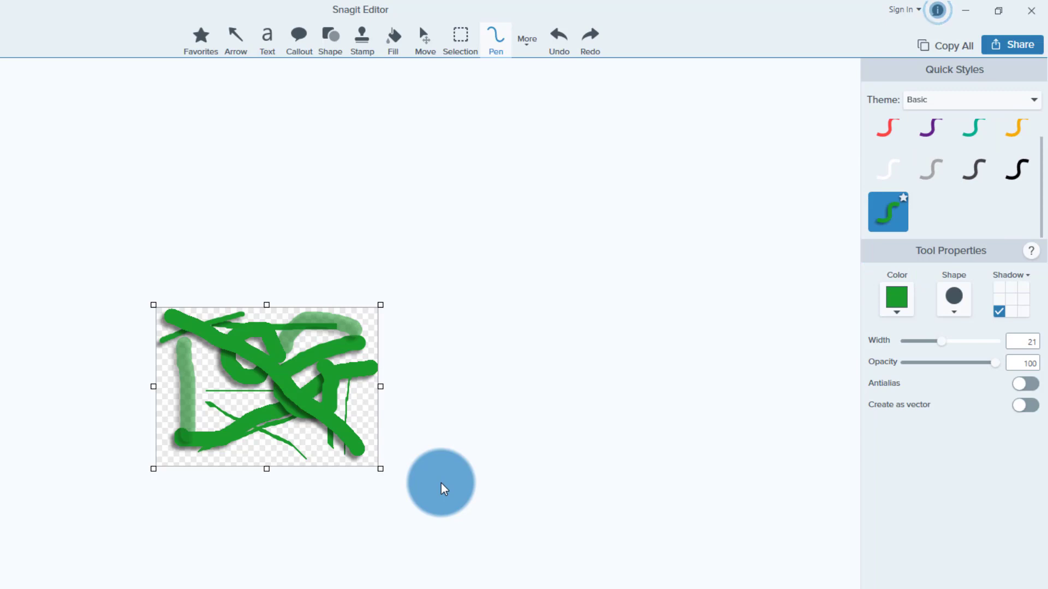
# - Enlarge the canvas toward its lower right to about 5.1 x 3.8 in, and draw straight horizontal and vertical strokes in the new area
pyautogui.moveTo(380, 468); pyautogui.dragTo(394, 486)
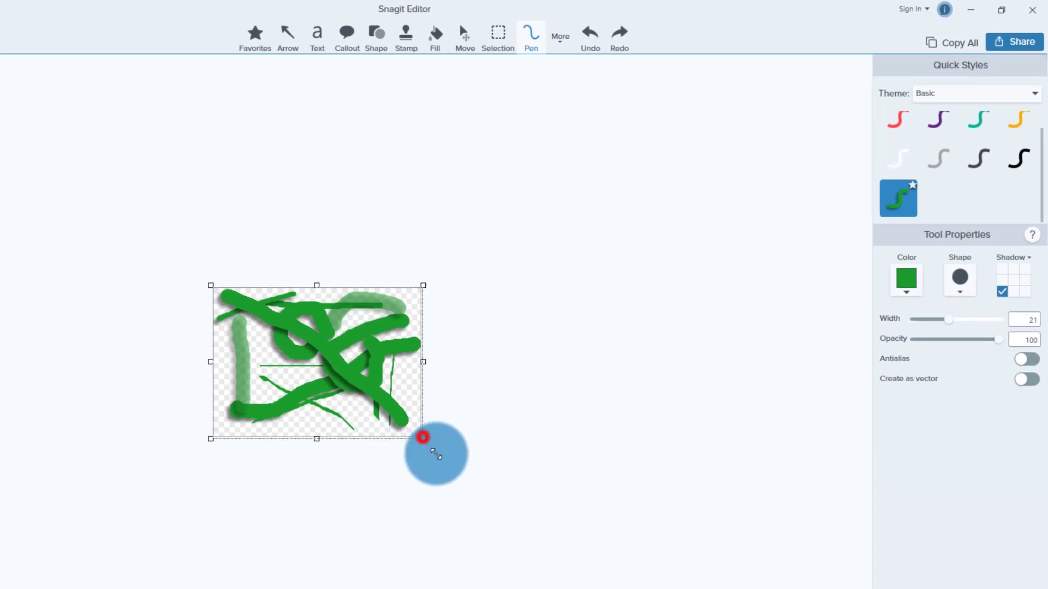
pyautogui.moveTo(436, 454); pyautogui.dragTo(540, 532)
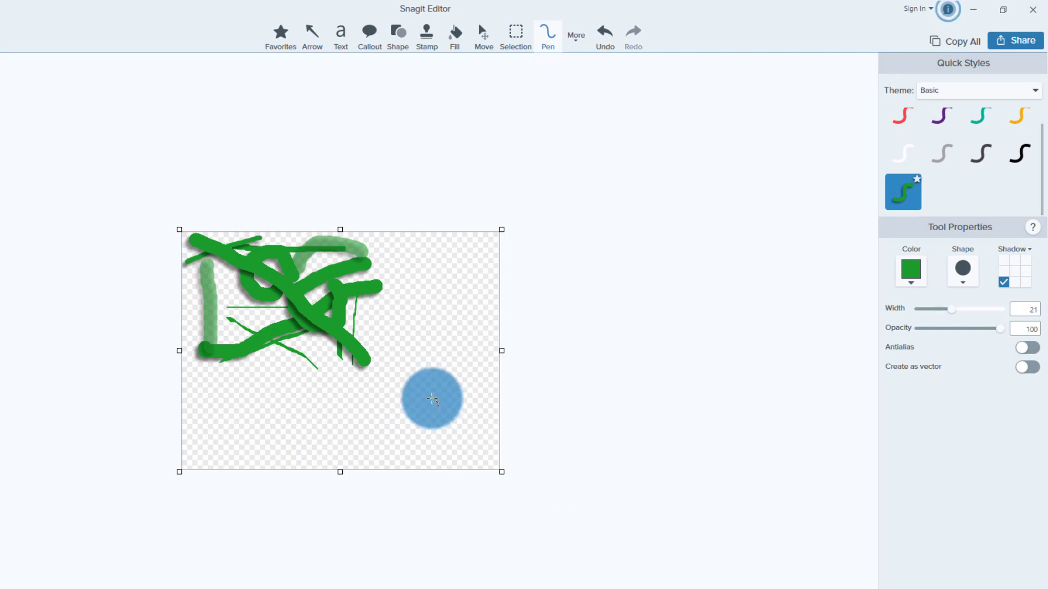
pyautogui.moveTo(433, 399); pyautogui.dragTo(217, 399)
pyautogui.moveTo(456, 253)
pyautogui.mouseDown()
pyautogui.moveTo(462, 351)
pyautogui.moveTo(443, 358)
pyautogui.moveTo(467, 364)
pyautogui.moveTo(481, 392)
pyautogui.moveTo(477, 441)
pyautogui.moveTo(472, 305)
pyautogui.mouseUp()
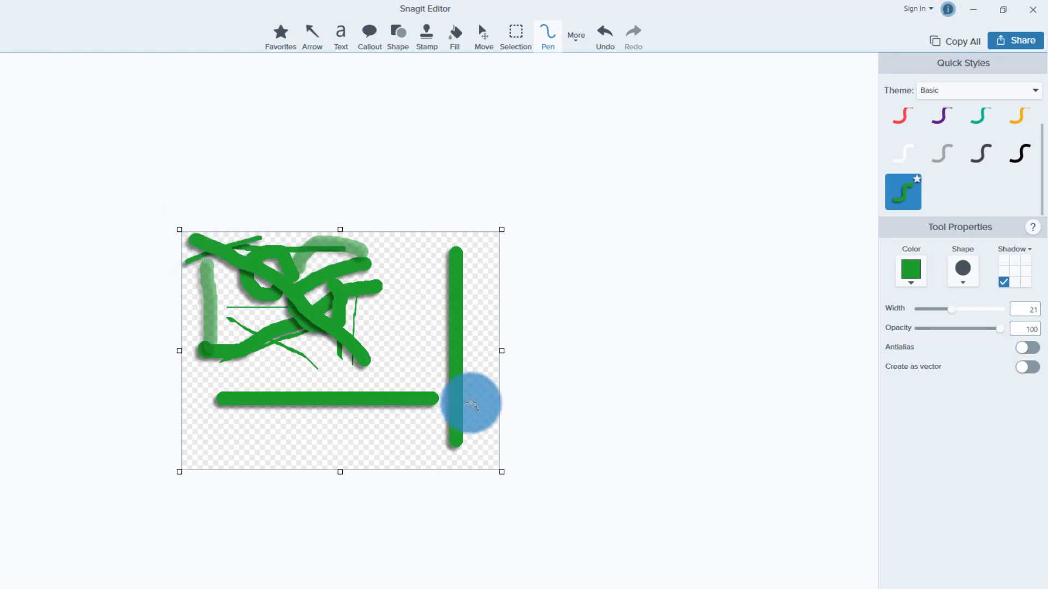
# - Mark the saved green pen quick style as a favorite
pyautogui.click(916, 179)
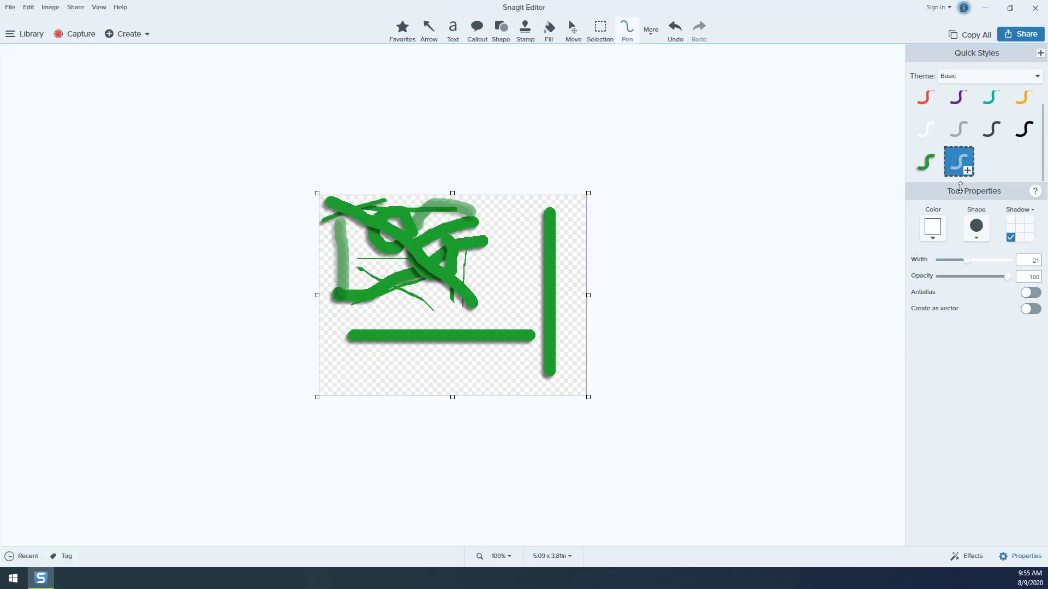